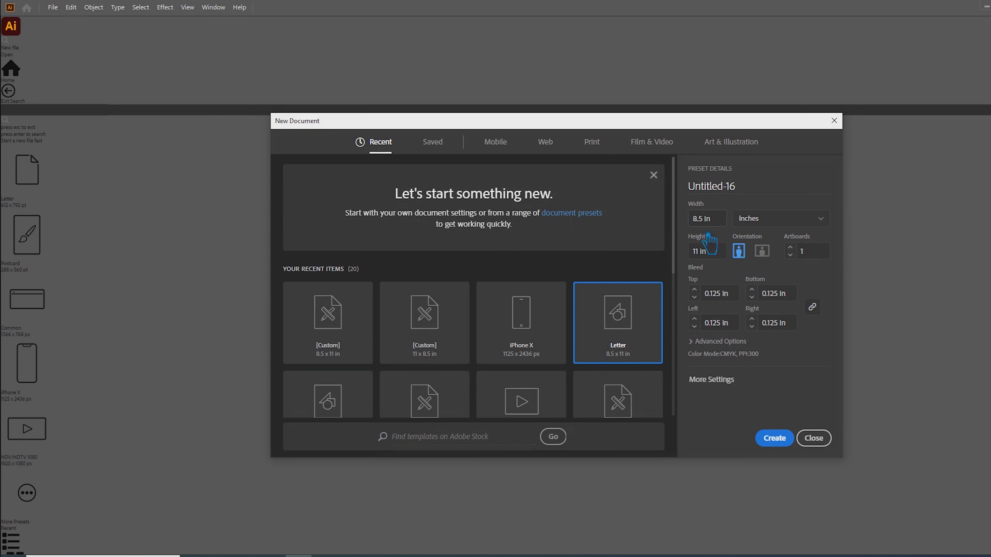
- Set the new Letter document's bleed to 0.25 in on all four sides
left_click_drag(712, 294, 720, 296)
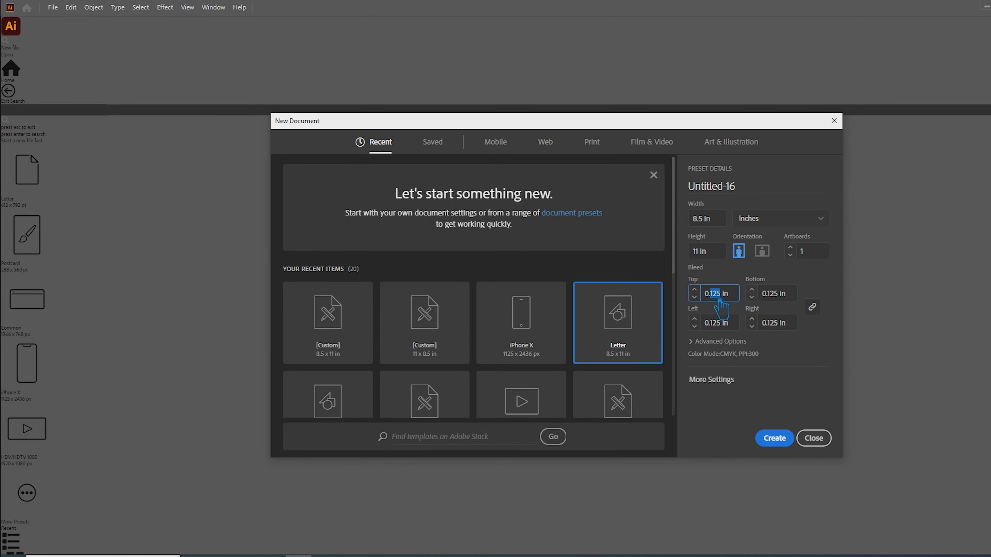
key("Tab")
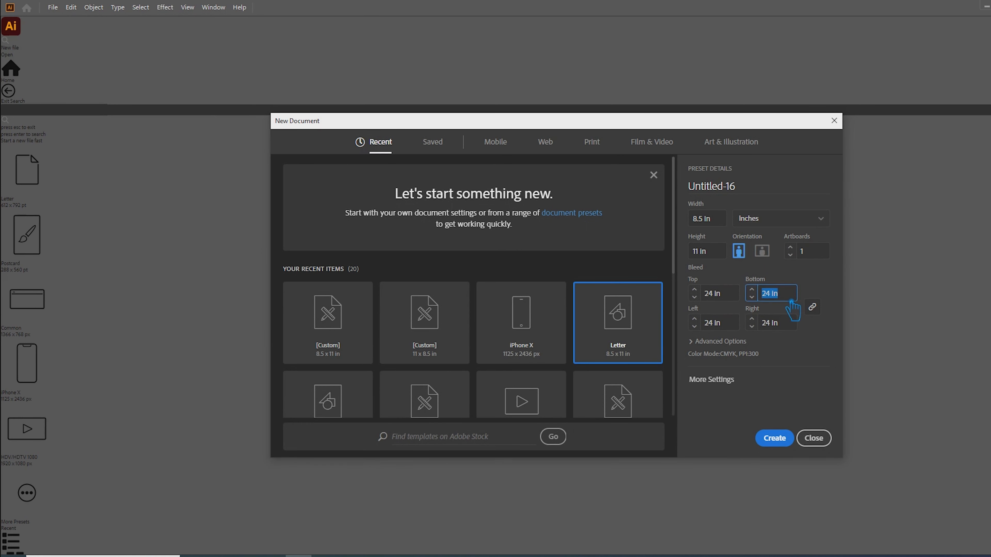
double_click(714, 294)
type("0.25")
key("Tab")
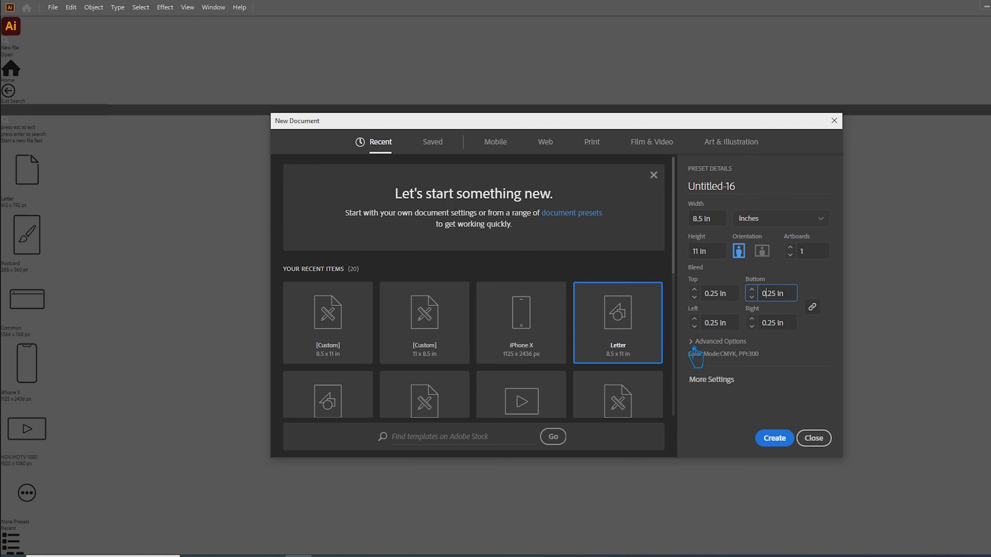
- Expand the advanced options and open the full document settings with CMYK Color and High (300 ppi) raster effects
left_click(701, 344)
left_click(755, 323)
left_click(737, 359)
left_click(743, 356)
left_click(744, 369)
left_click(726, 416)
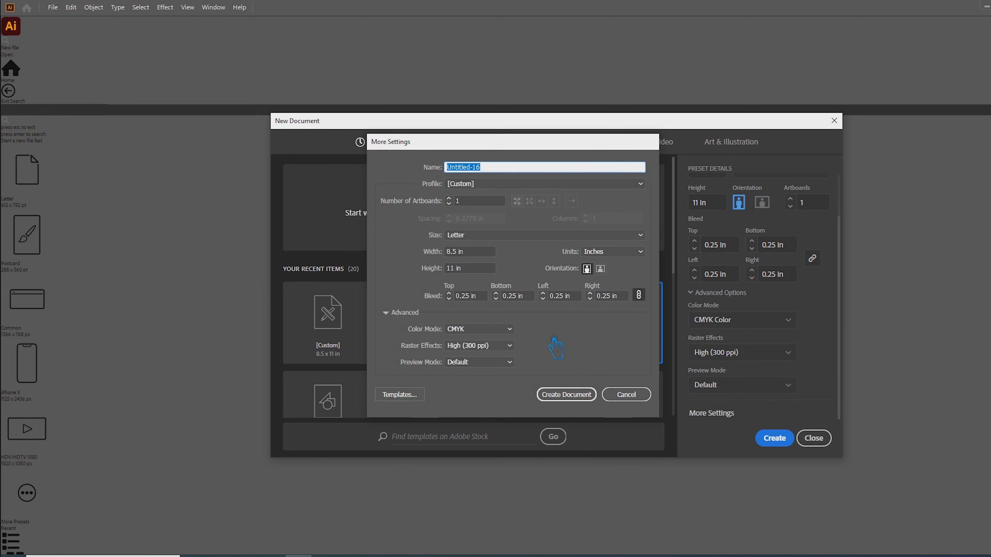
- Name the document Flyer and create it with one 8.5 × 11 in artboard and 0.25 in bleed
type("F")
left_click(472, 207)
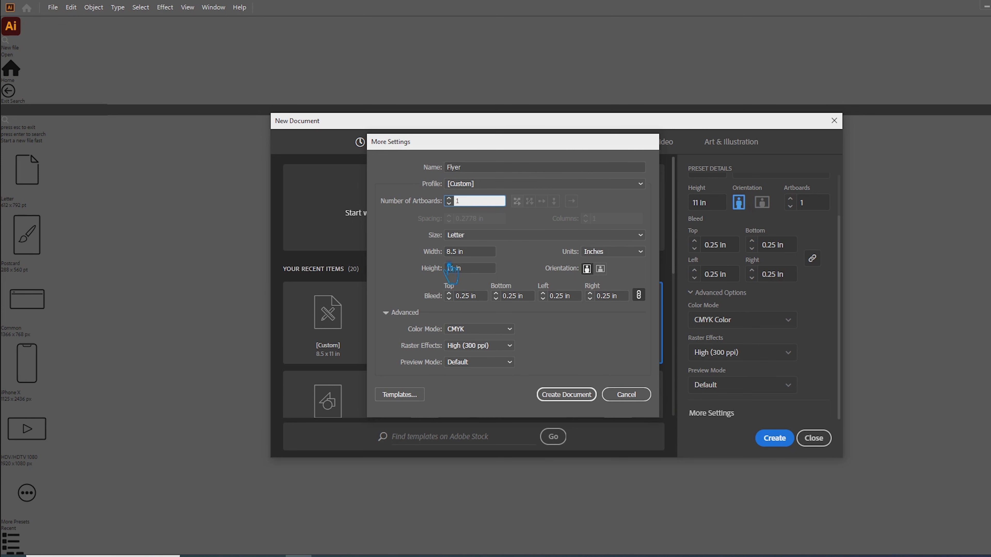
left_click(486, 253)
key("Tab")
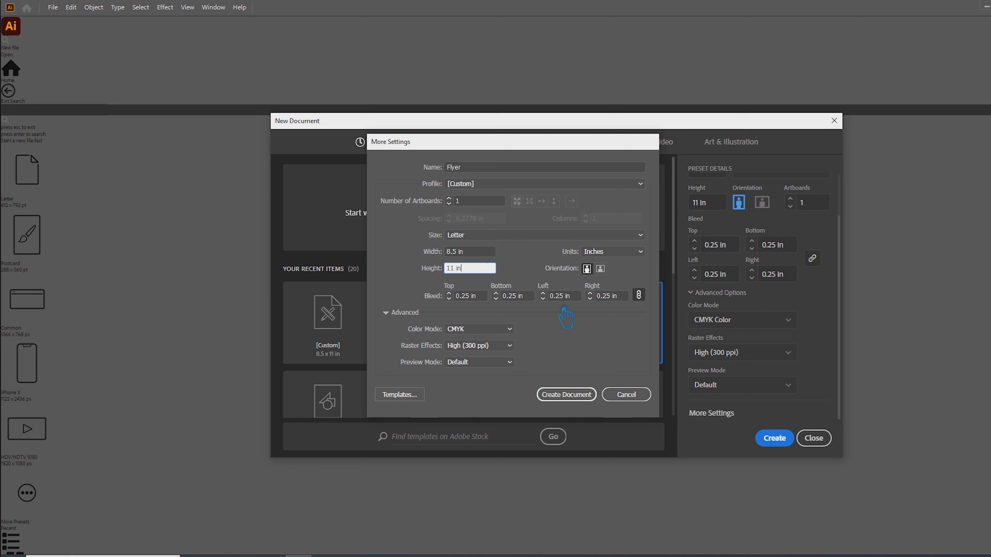
left_click(533, 296)
left_click(626, 296)
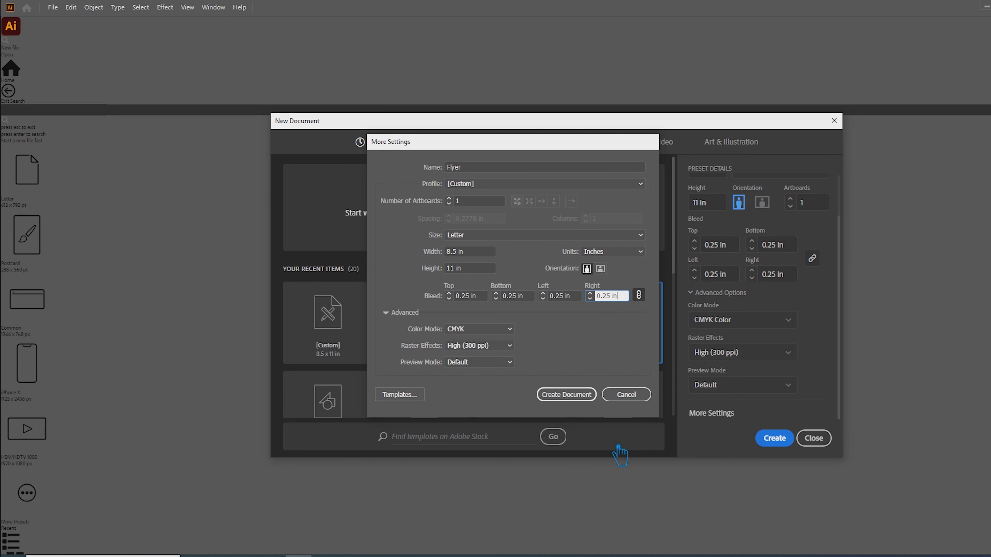
left_click(575, 399)
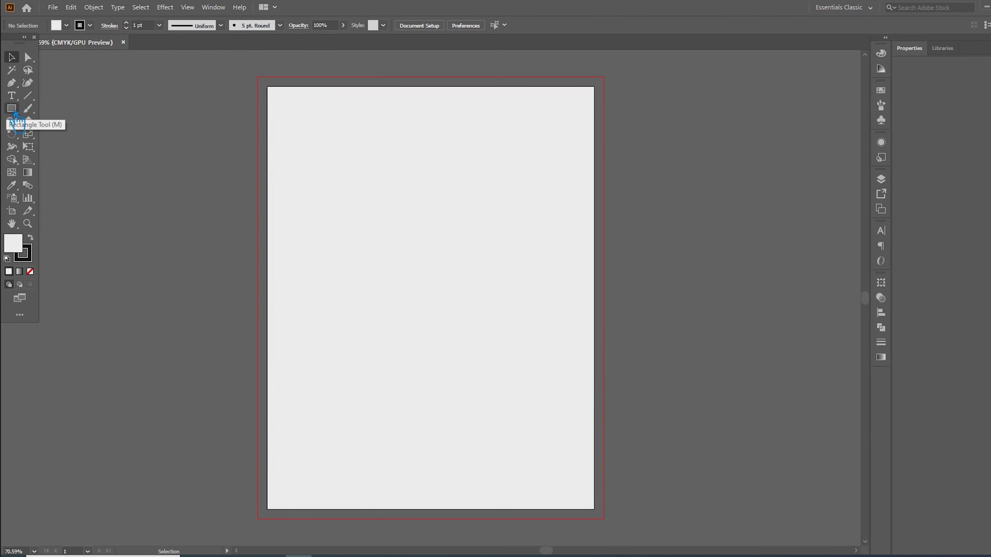
- Set up the Rectangle tool with a black fill and no stroke
left_click(15, 113)
left_click(30, 271)
key("x")
left_click(343, 246)
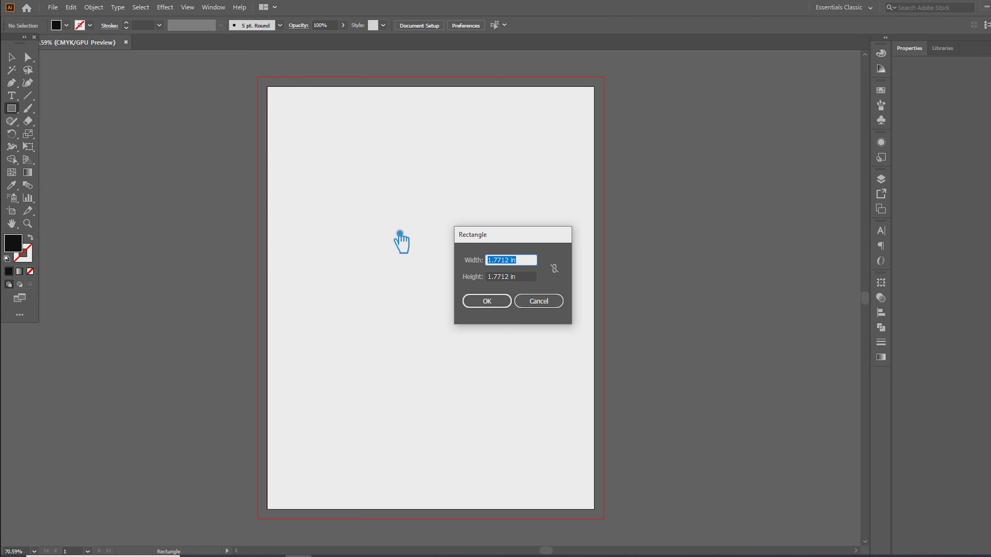
left_click(492, 299)
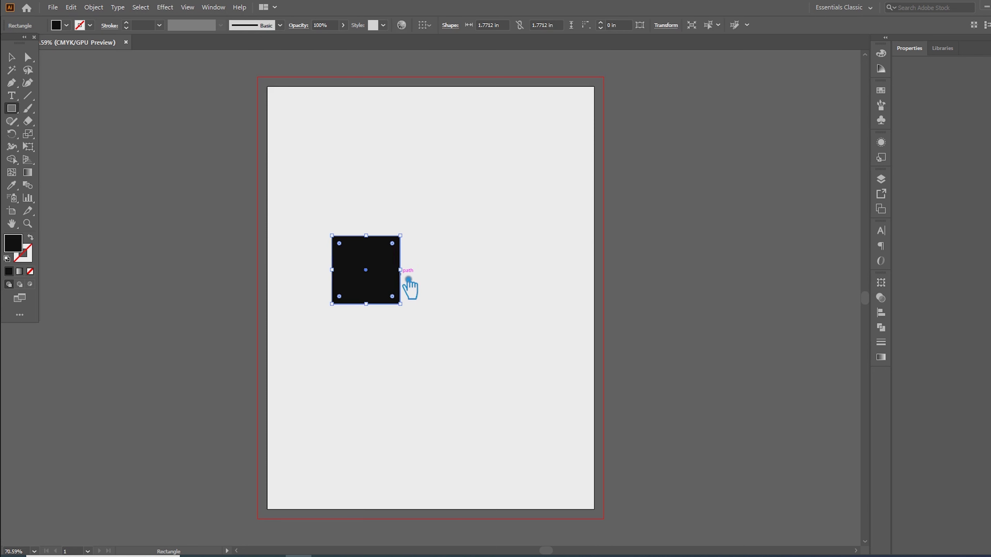
key("Delete")
- Create a black square of 0.25 × 0.25 in on the artboard
left_click(362, 148)
type(".25")
key("Tab")
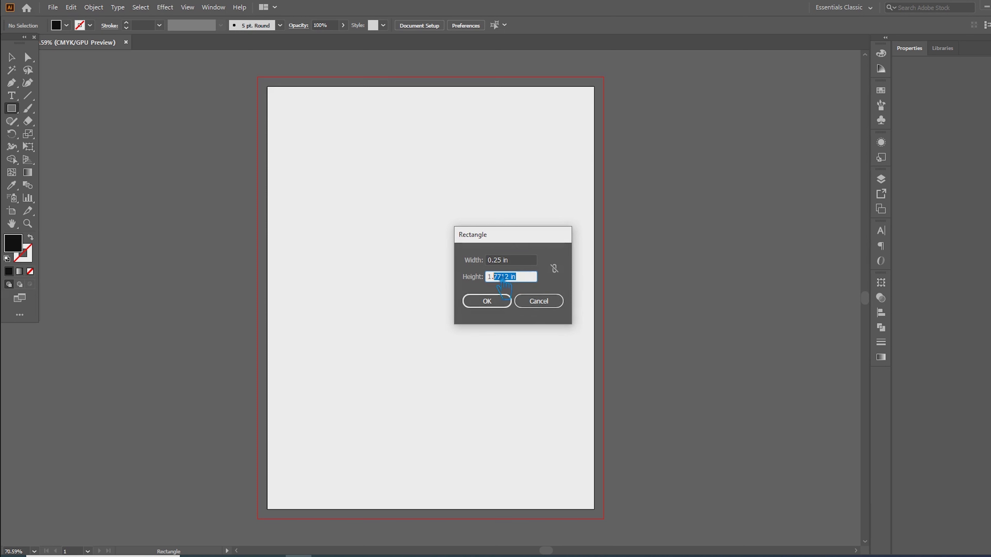
type(".25")
key("Tab")
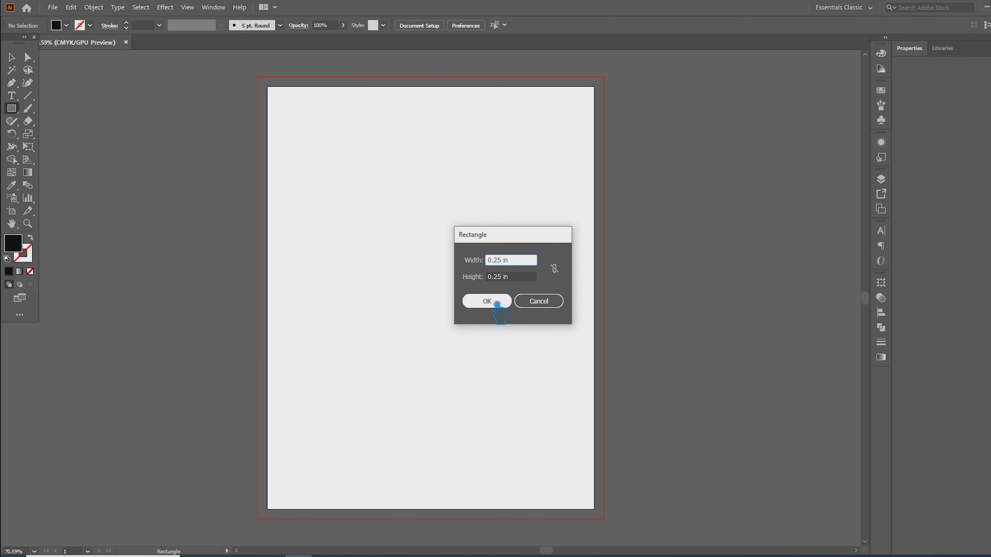
left_click(492, 301)
- Move the 0.25 in square into the artboard's top-left corner and deselect it
key("v")
left_click(172, 132)
left_click_drag(360, 148, 282, 94)
scroll(281, 94, "up", 4)
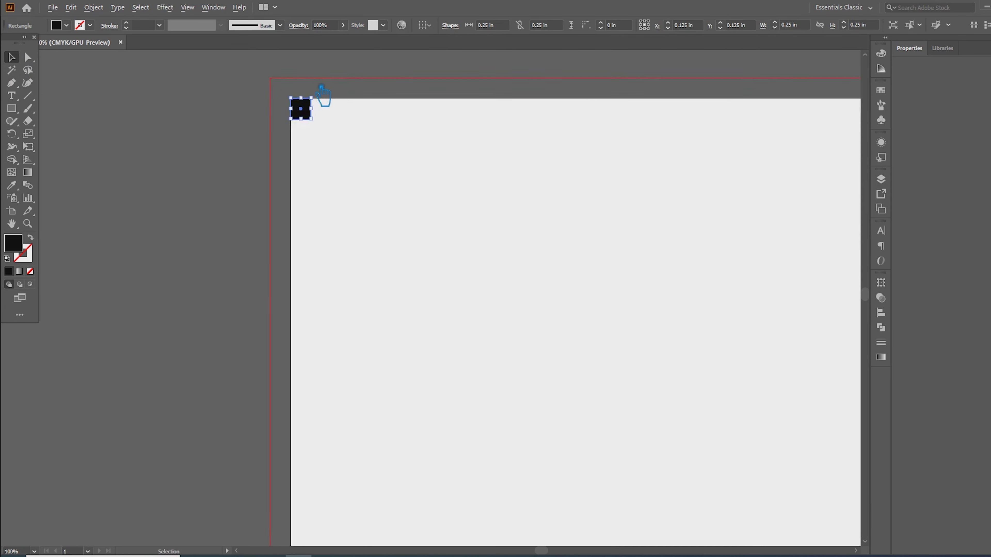
left_click(446, 223)
scroll(294, 263, "up", 3)
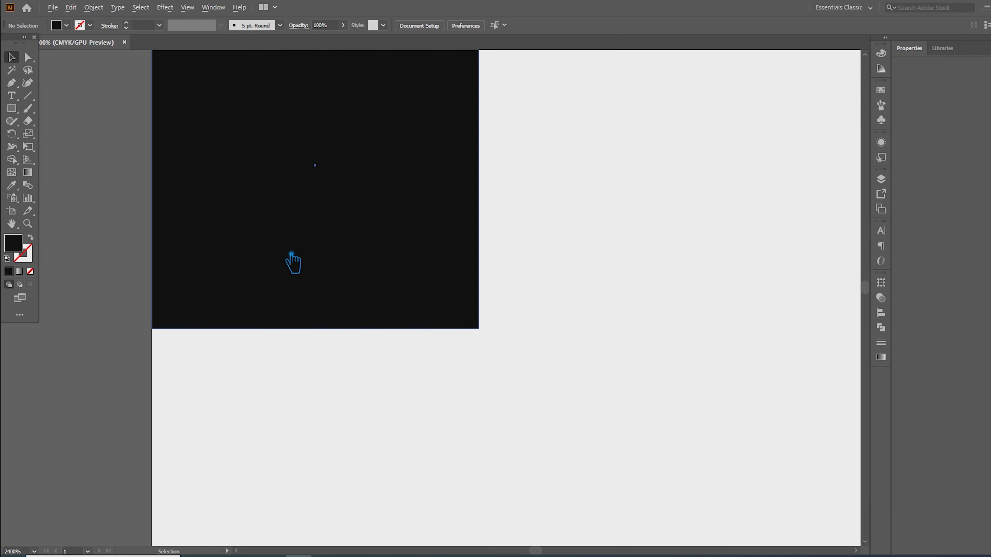
- Delete the 0.25 in square from the artboard's corner
left_click(292, 243)
scroll(291, 243, "down", 8)
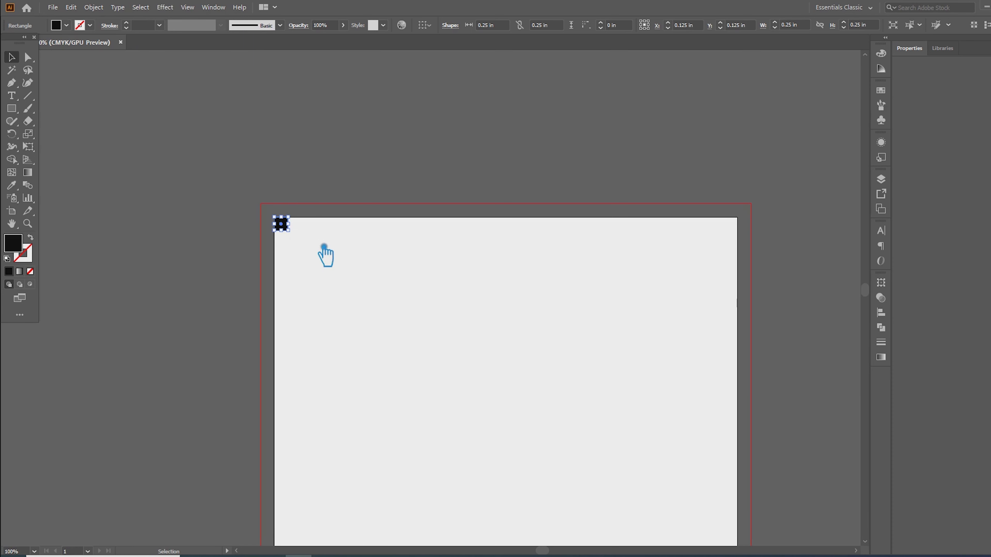
key("Delete")
- Create a 0.5 × 0.5 in black square and snap it into the artboard's top-left corner
scroll(245, 256, "up", 3)
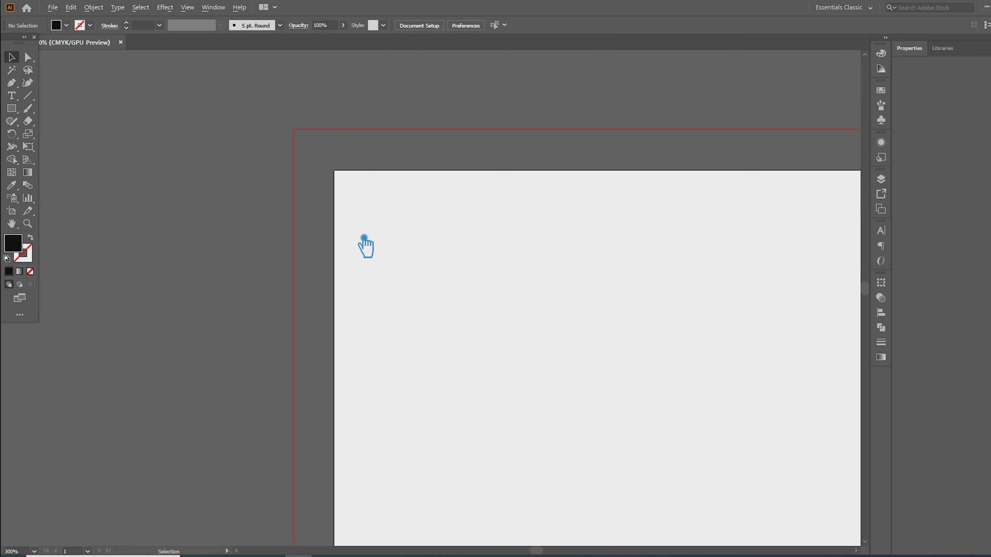
left_click(16, 111)
left_click(500, 233)
type(".5")
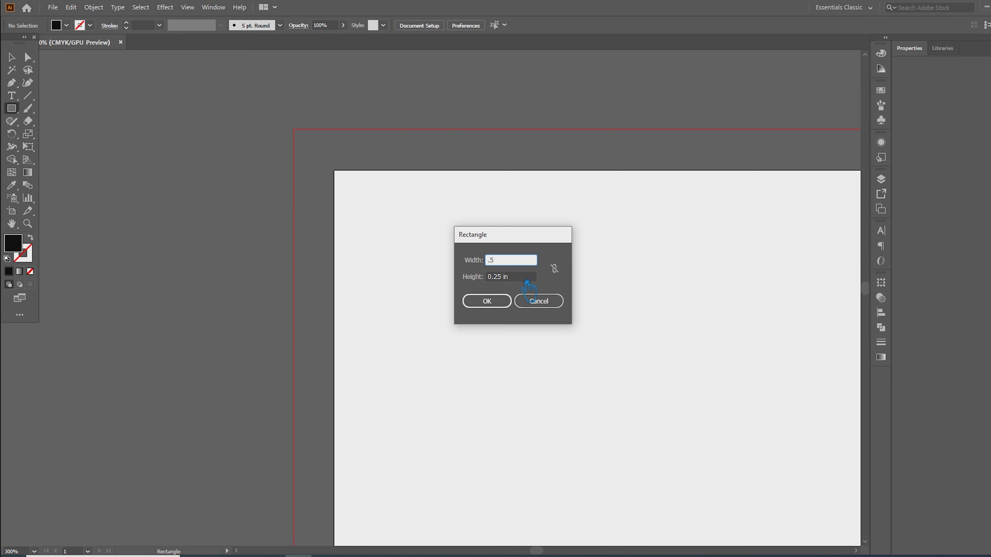
key("Tab")
type("5")
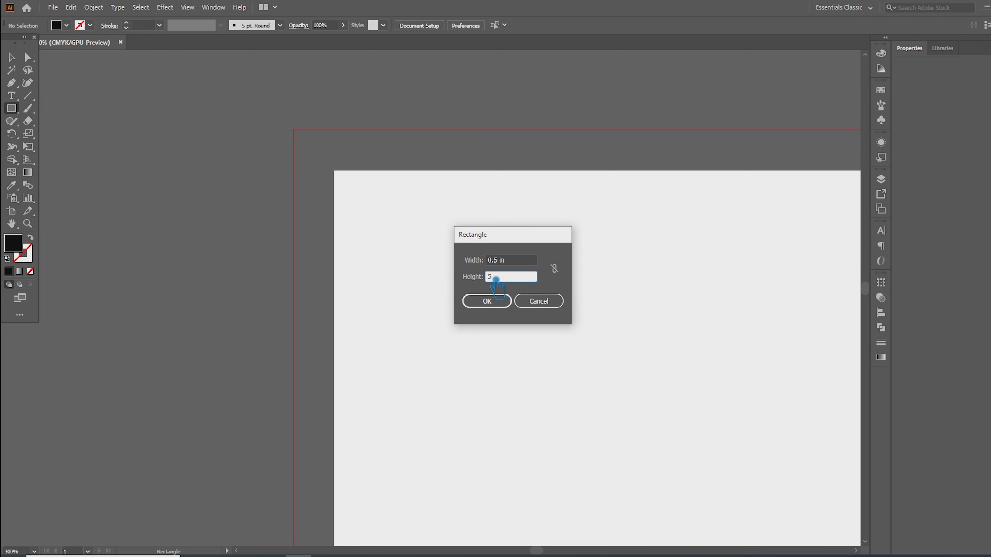
left_click(521, 260)
left_click(499, 279)
key("Tab")
left_click(503, 301)
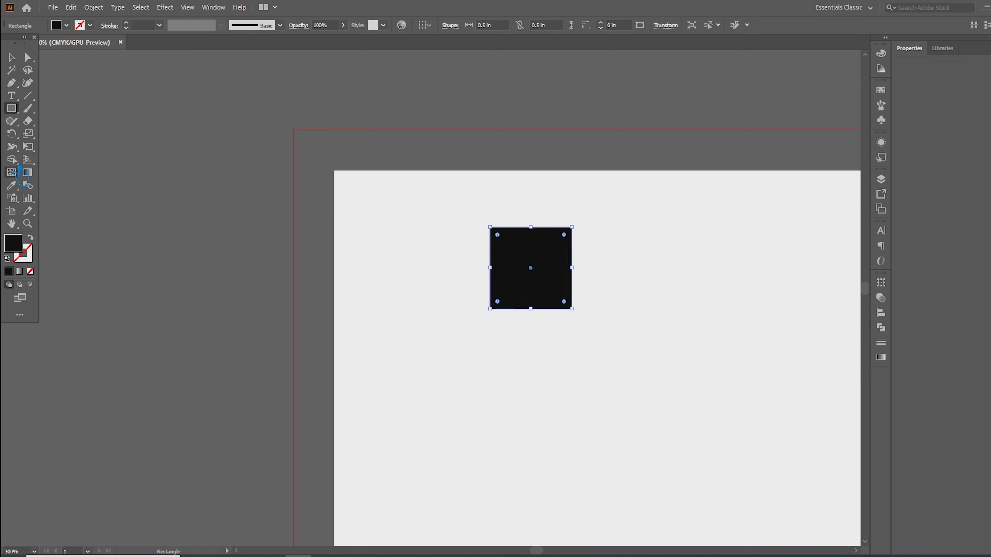
left_click_drag(551, 265, 394, 207)
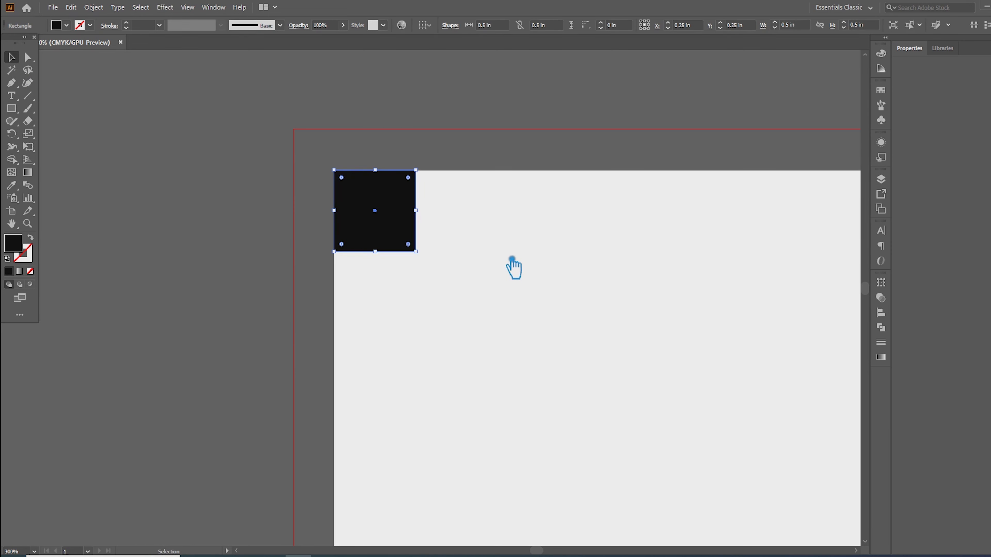
left_click(497, 274)
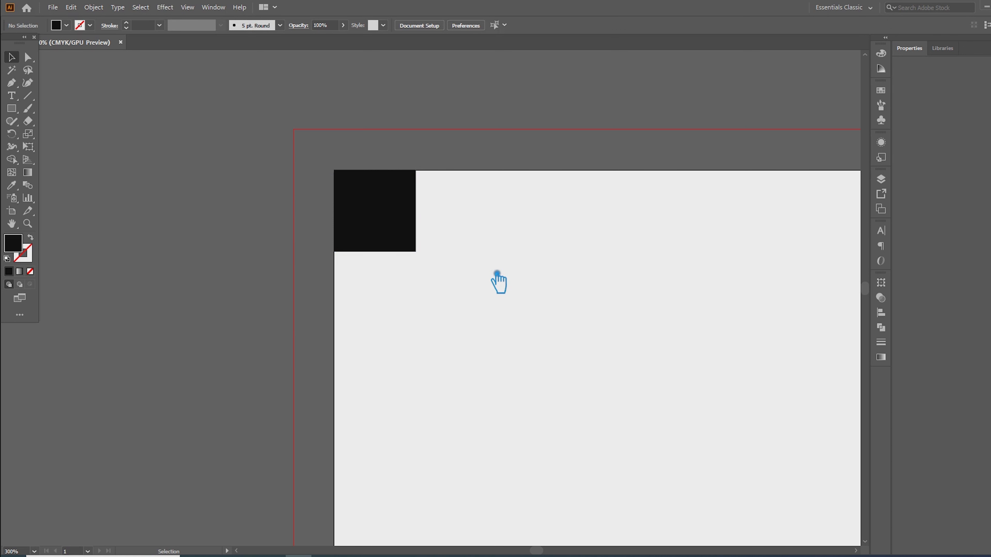
- Create a 1 × 1 in black square beside the 0.5 in corner square
left_click(12, 108)
left_click(587, 278)
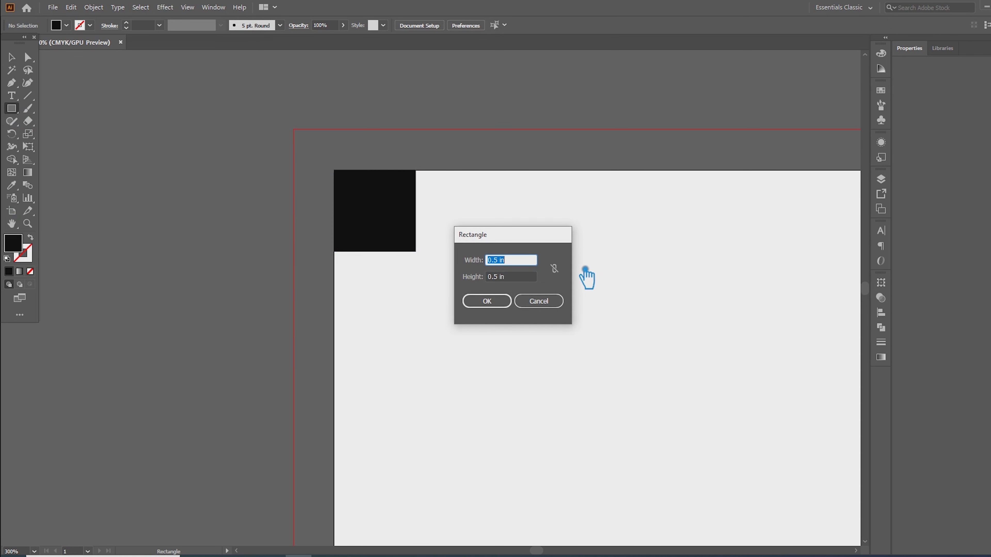
type("1")
key("Tab")
type("1")
key("Tab")
left_click(486, 301)
- Place the 1 in square diagonally against the lower-right corner of the 0.5 in square
left_click(11, 57)
left_click_drag(682, 311, 522, 298)
left_click(679, 332)
scroll(612, 422, "down", 3)
scroll(624, 424, "down", 2)
- Move the 1 in square off the artboard, beyond its upper-left corner
left_click_drag(661, 431, 561, 325)
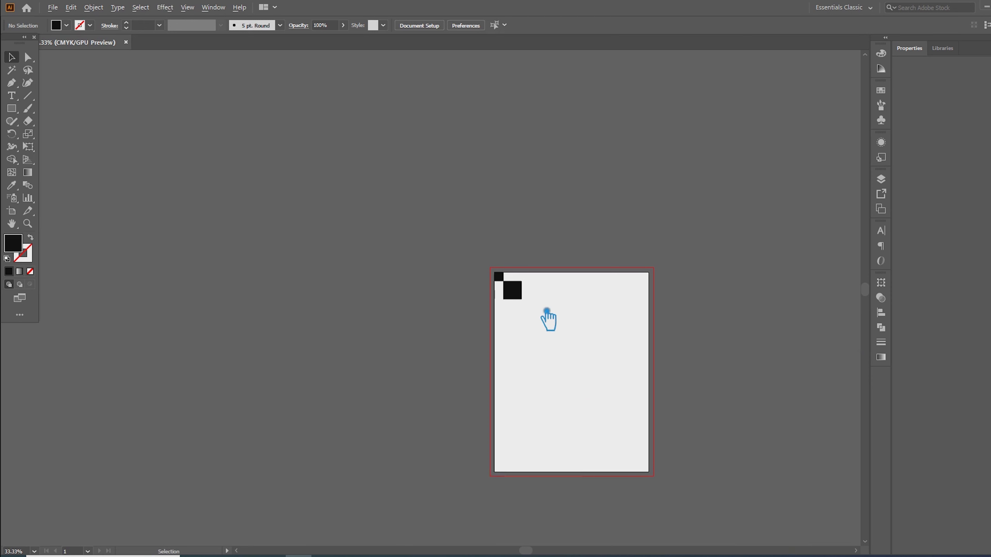
scroll(547, 308, "up", 2)
left_click_drag(490, 318, 261, 236)
scroll(401, 297, "up", 4)
left_click(509, 233)
left_click(411, 122)
- Show the rulers and place a horizontal and a vertical guide along the corner square's lower and right edges
key("ctrl+r")
left_click_drag(454, 55, 518, 274)
left_click_drag(10, 363, 547, 236)
- Move the 0.5 in square from the top-left corner into the artboard's bottom-right corner
scroll(311, 248, "down", 3)
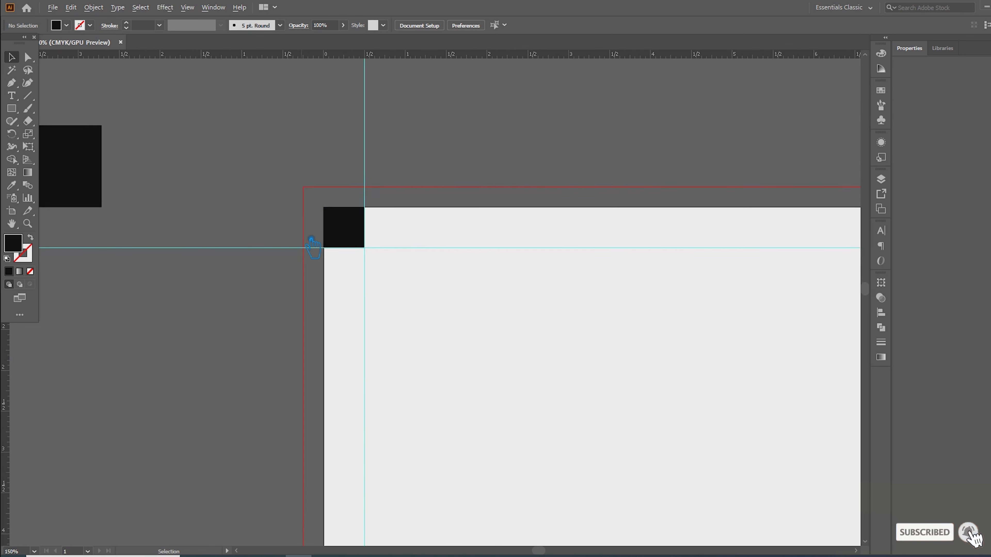
scroll(311, 248, "down", 2)
scroll(301, 214, "down", 2)
left_click(319, 129)
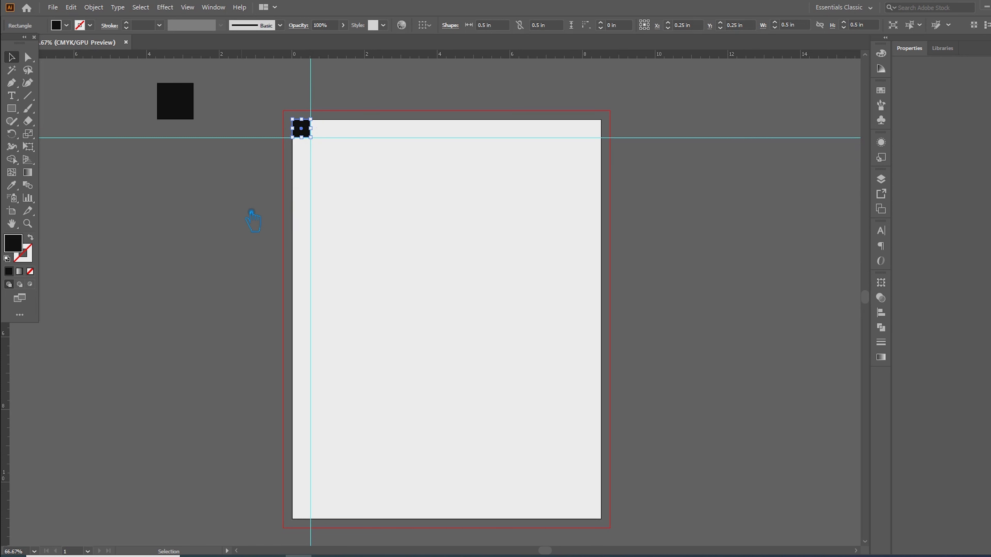
left_click_drag(320, 131, 605, 512)
left_click(698, 477)
- Place a horizontal and a vertical guide along the upper and left edges of the square in the bottom-right corner
left_click_drag(708, 472, 621, 328)
scroll(544, 373, "left", 2)
scroll(554, 374, "up", 6)
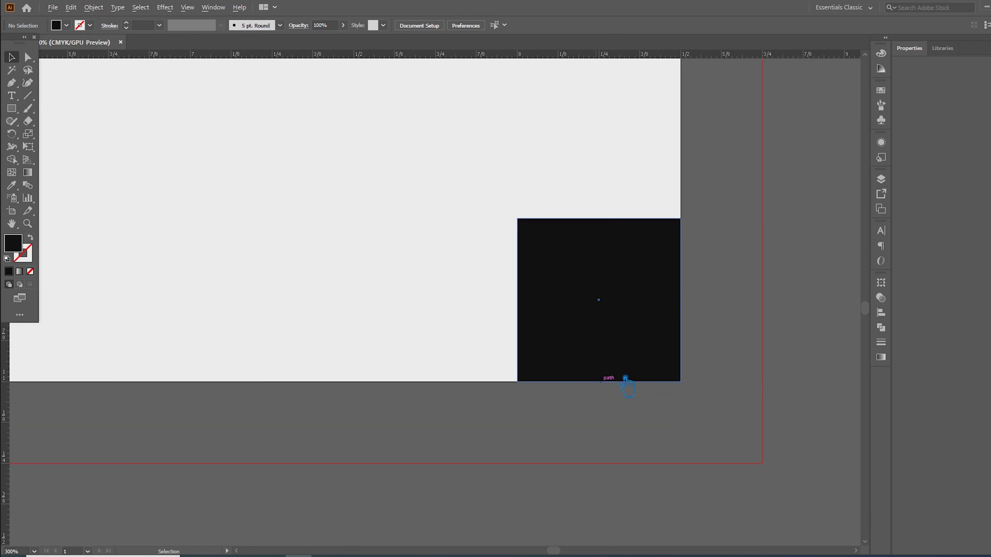
scroll(712, 350, "up", 1)
left_click_drag(546, 54, 584, 197)
left_click_drag(6, 435, 467, 320)
- Delete the 0.5 in square from the artboard's bottom-right corner
scroll(551, 353, "down", 8)
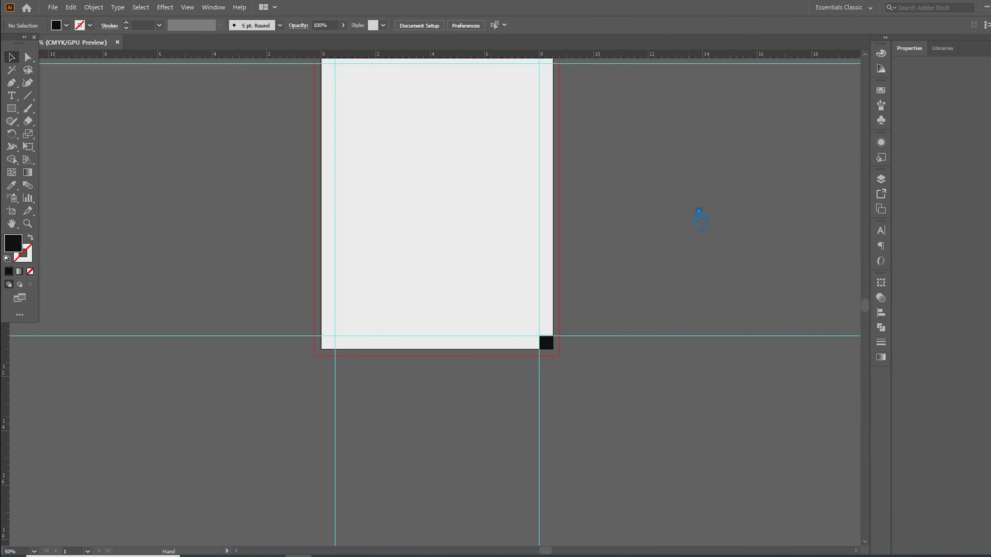
scroll(699, 217, "up", 3)
left_click(558, 443)
key("Delete")
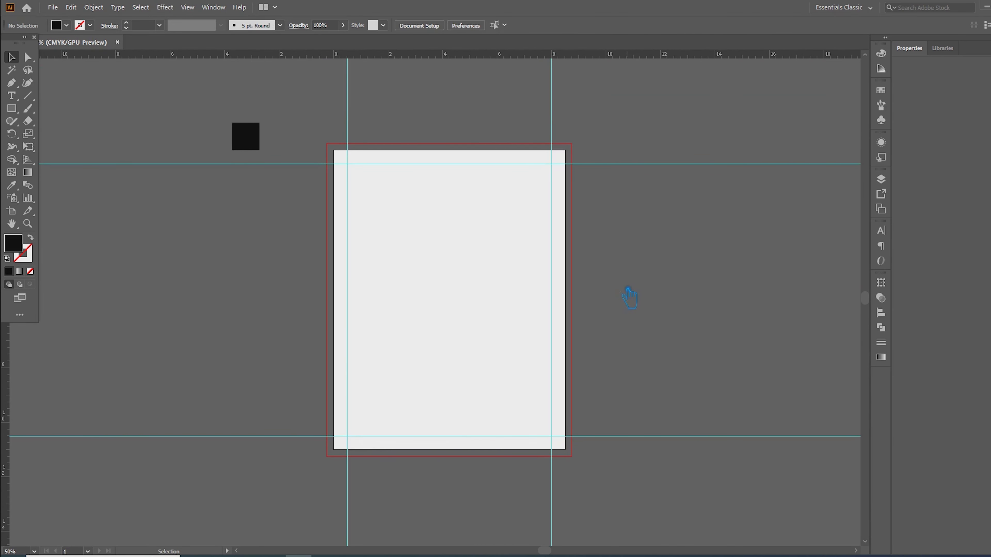
- Delete the 1 in square lying outside the artboard
scroll(596, 182, "up", 3)
scroll(554, 161, "down", 3)
left_click(220, 114)
key("Delete")
- Draw a thin black bar about 1.92 × 0.07 in starting at the right bleed line and move it slightly down
scroll(564, 159, "up", 5)
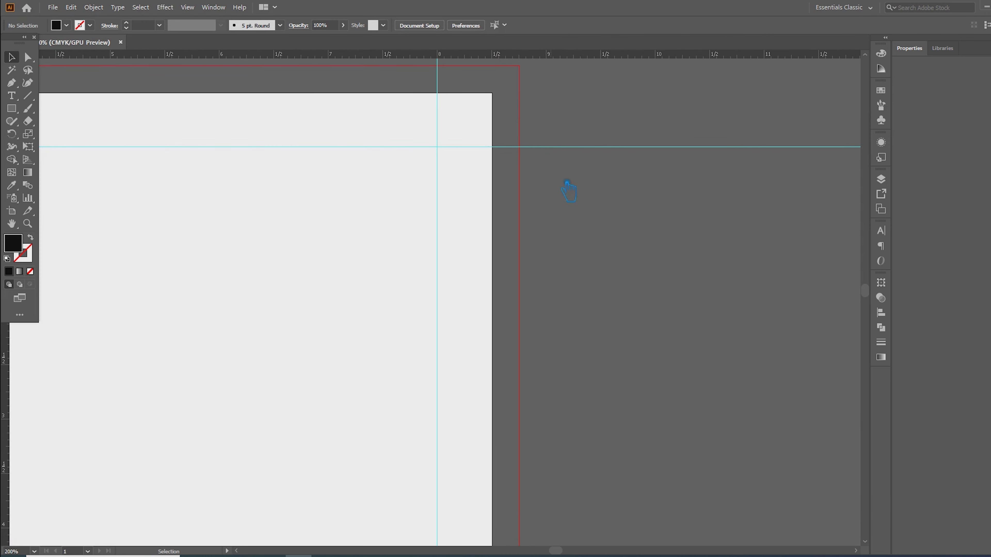
left_click_drag(615, 253, 584, 251)
left_click(11, 109)
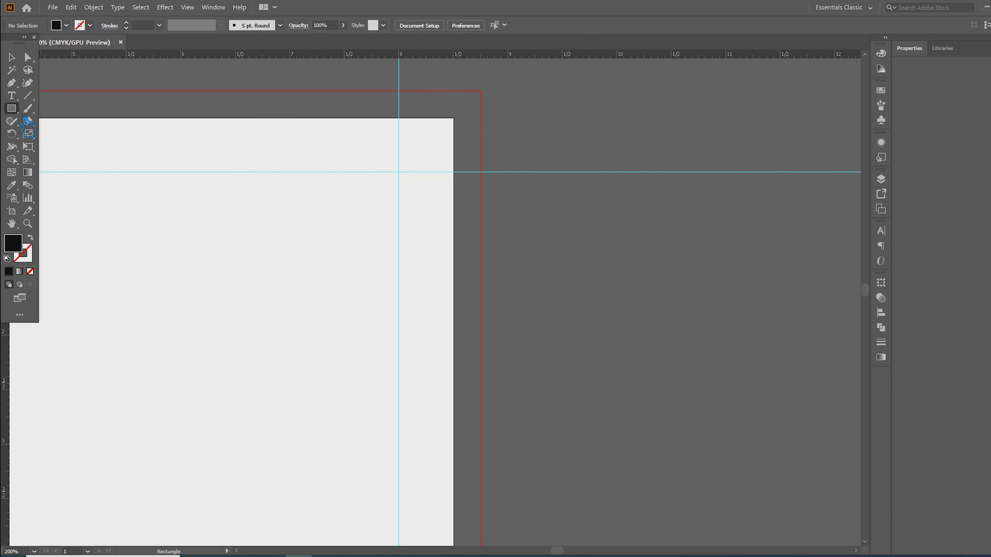
left_click(64, 108)
left_click_drag(481, 188, 690, 195)
key("v")
left_click(702, 251)
left_click_drag(603, 192, 617, 247)
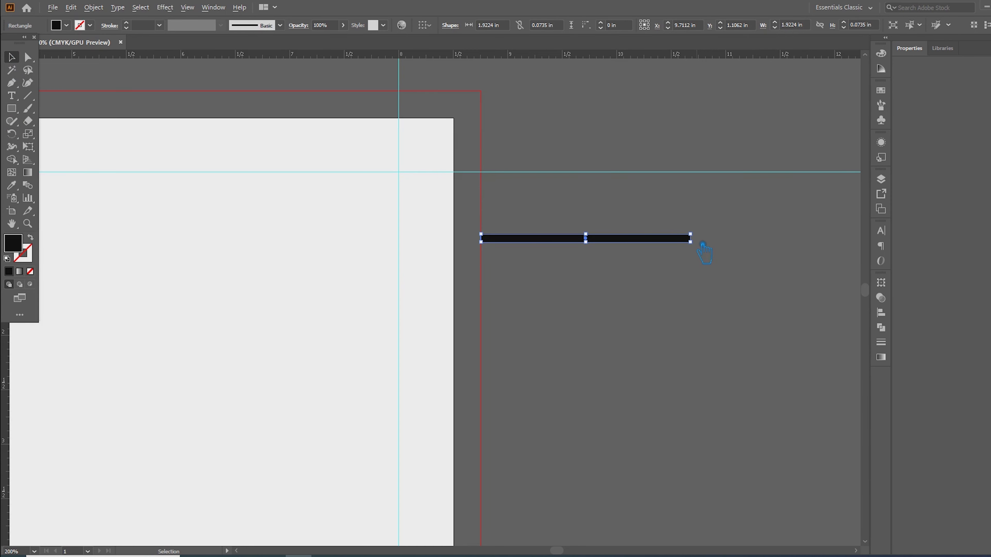
- Shorten the black bar from its right end to a width of about 1.64 in
scroll(698, 242, "up", 5)
left_click_drag(680, 244, 394, 243)
scroll(308, 253, "down", 5)
scroll(293, 248, "up", 3)
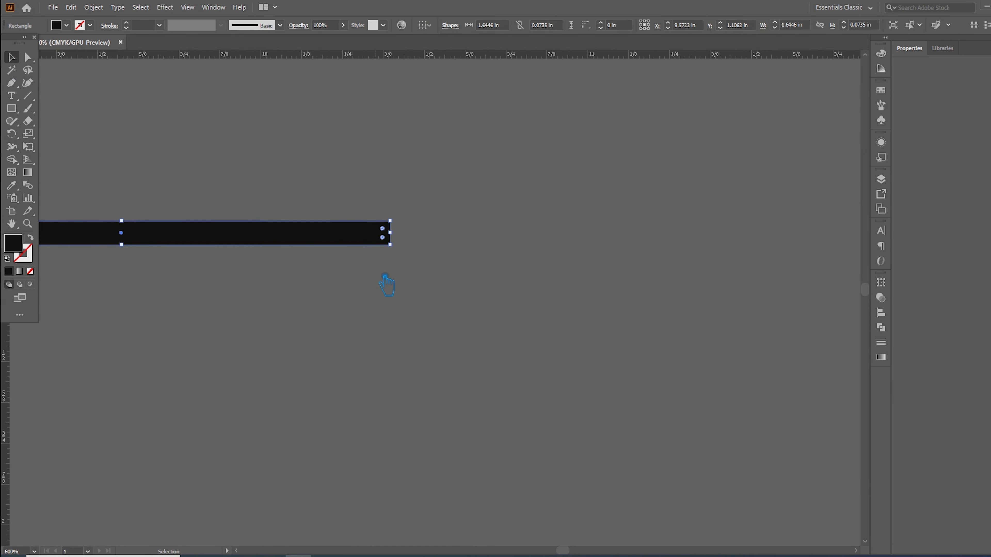
left_click(386, 278)
scroll(387, 277, "down", 3)
left_click_drag(391, 283, 536, 246)
left_click_drag(484, 191, 461, 289)
key("ctrl+z")
left_click(520, 263)
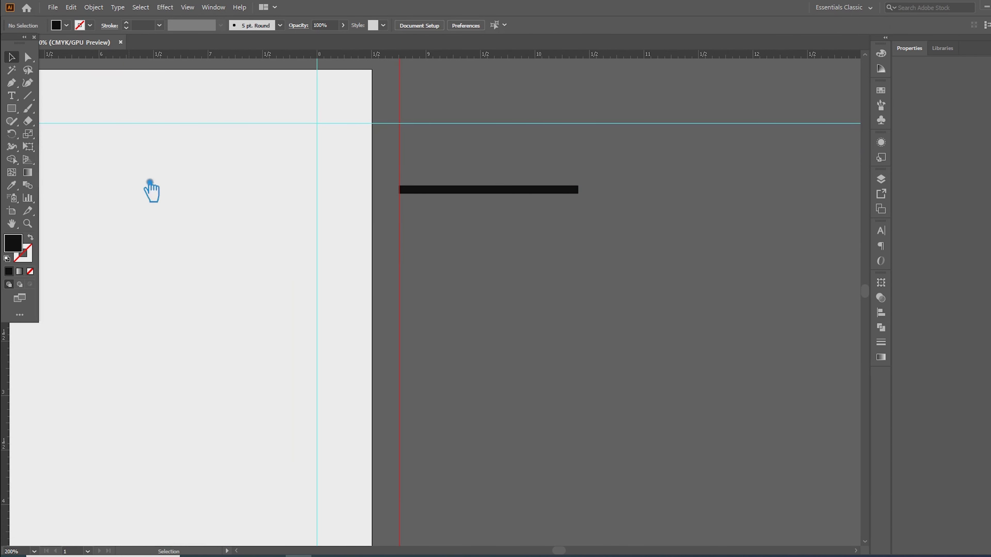
- Fill the black bar with the orange-red color #DB3D12 and move it about 0.54 in down along the bleed line
left_click(489, 191)
double_click(13, 243)
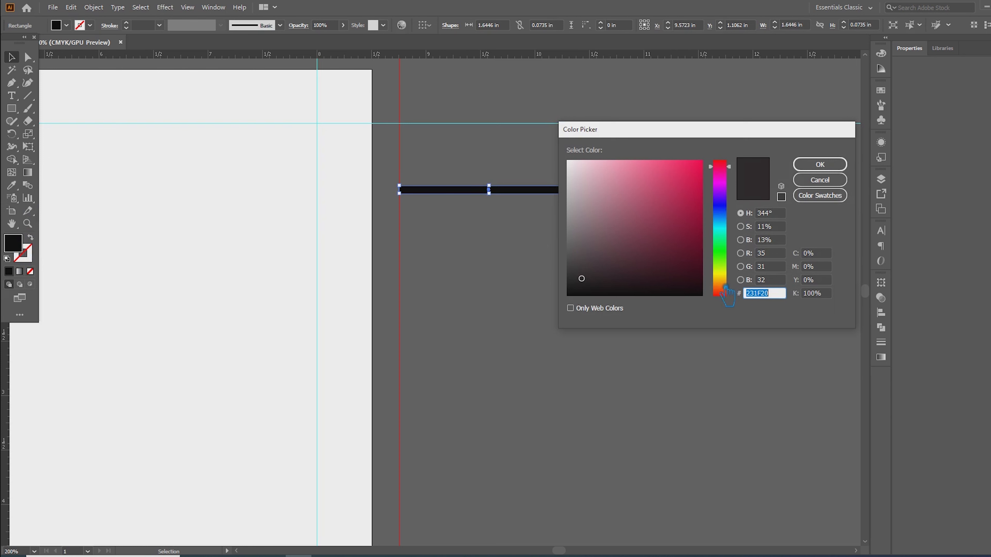
left_click_drag(720, 288, 730, 294)
left_click_drag(685, 169, 691, 179)
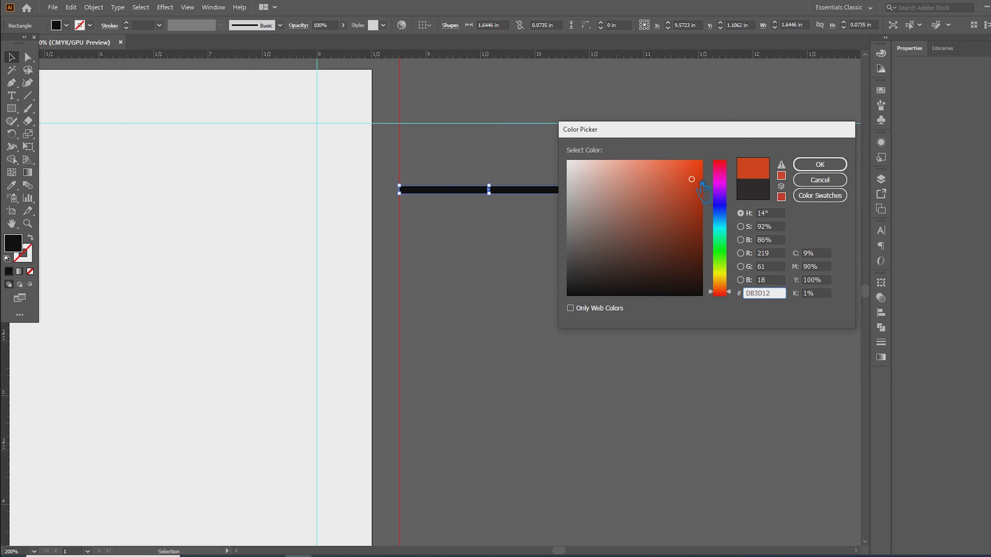
left_click(818, 166)
left_click(566, 259)
scroll(561, 203, "down", 2)
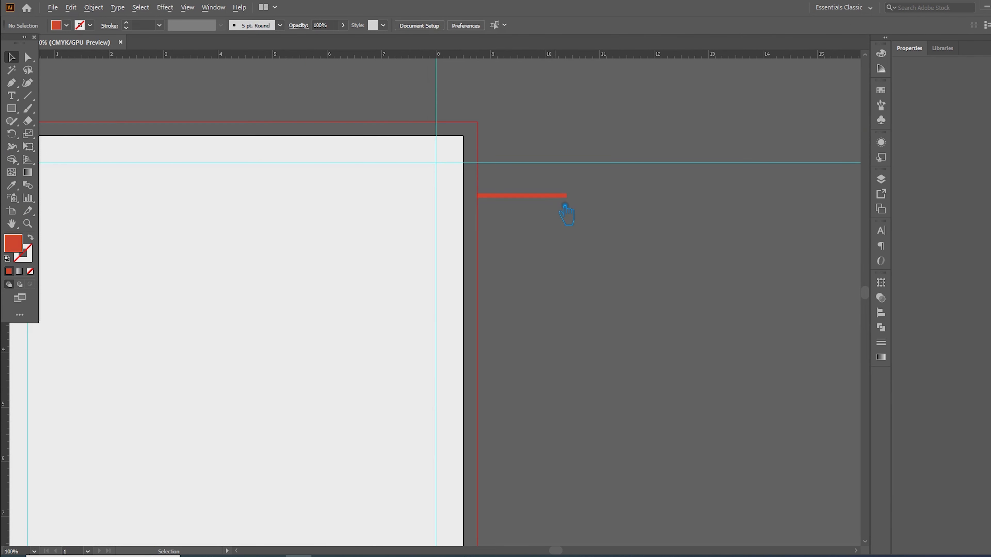
left_click_drag(538, 197, 538, 226)
- Add the point text "Bleed" just beyond the red bar's right end
left_click(12, 95)
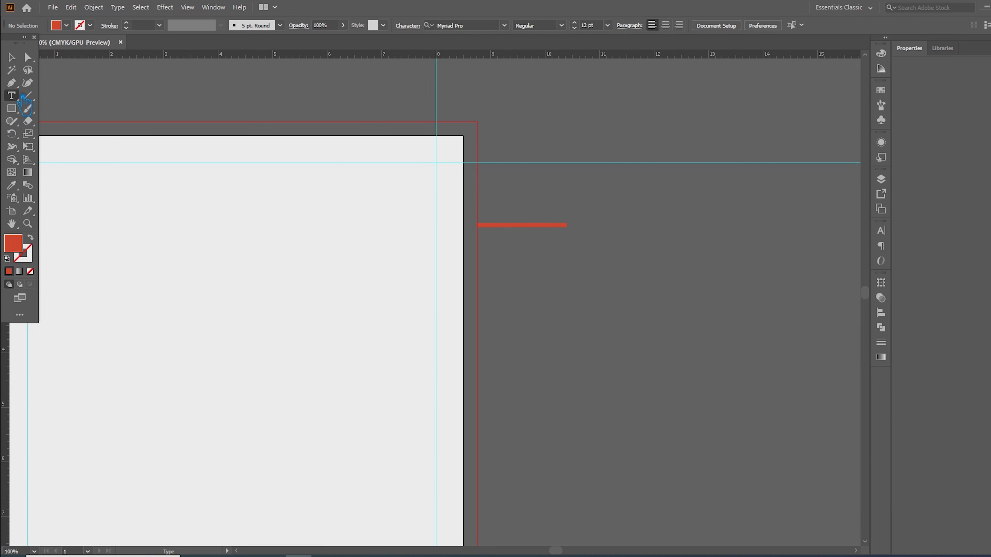
left_click(597, 214)
type("Bleed")
key("Escape")
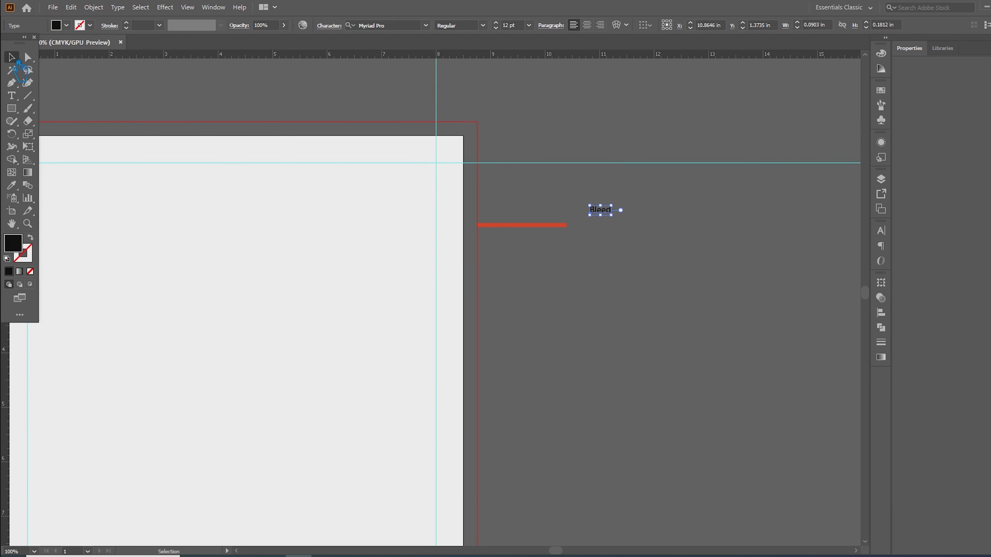
- Make the "Bleed" text Bold, enlarge it to about 40.7 pt and place it beside the end of the bar
left_click(480, 31)
left_click(480, 152)
mouse_move(620, 221)
left_mouse_down()
mouse_move(736, 281)
mouse_move(626, 231)
left_mouse_up()
left_click(675, 254)
left_click(645, 269)
scroll(636, 242, "up", 5)
left_click_drag(558, 221, 558, 233)
- Color the "Bleed" text with the bar's orange-red using the Eyedropper
key("i")
left_click(344, 200)
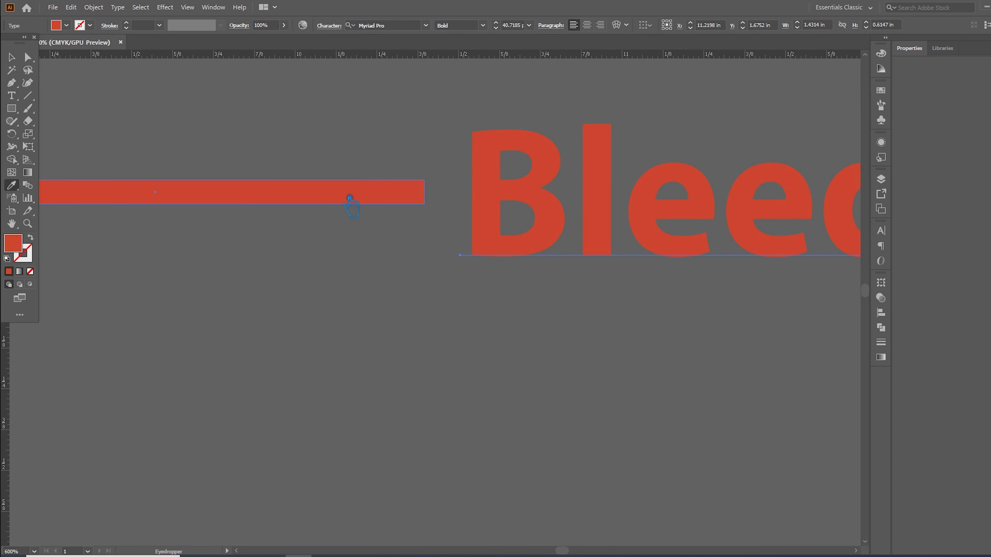
left_click(12, 58)
- Thin the red bar to a height of about 0.05 in, keeping its length
scroll(363, 322, "down", 3)
left_click(292, 277)
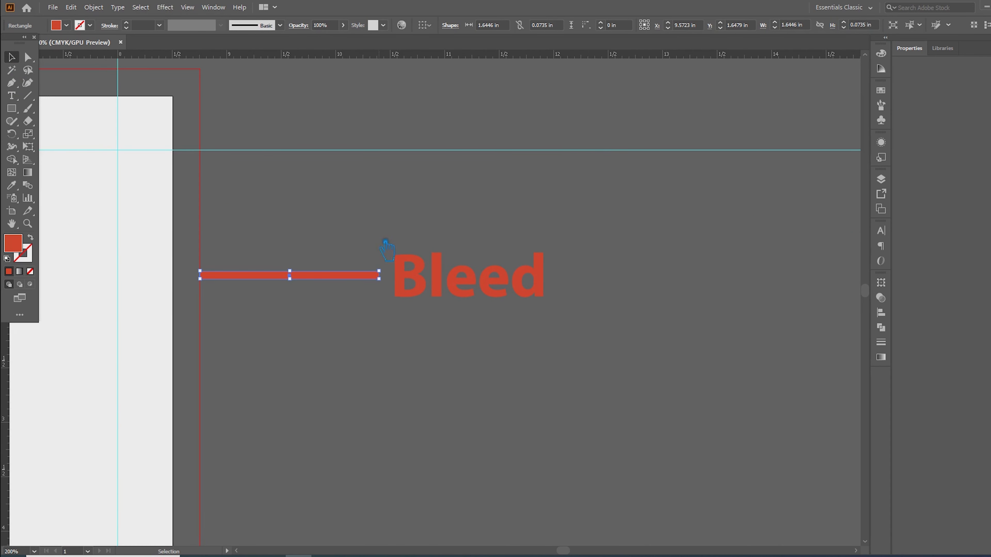
scroll(300, 280, "up", 5)
left_click_drag(325, 166, 317, 238)
scroll(362, 294, "down", 8)
left_click(462, 370)
left_click(398, 302)
scroll(381, 302, "up", 4)
scroll(381, 302, "down", 2)
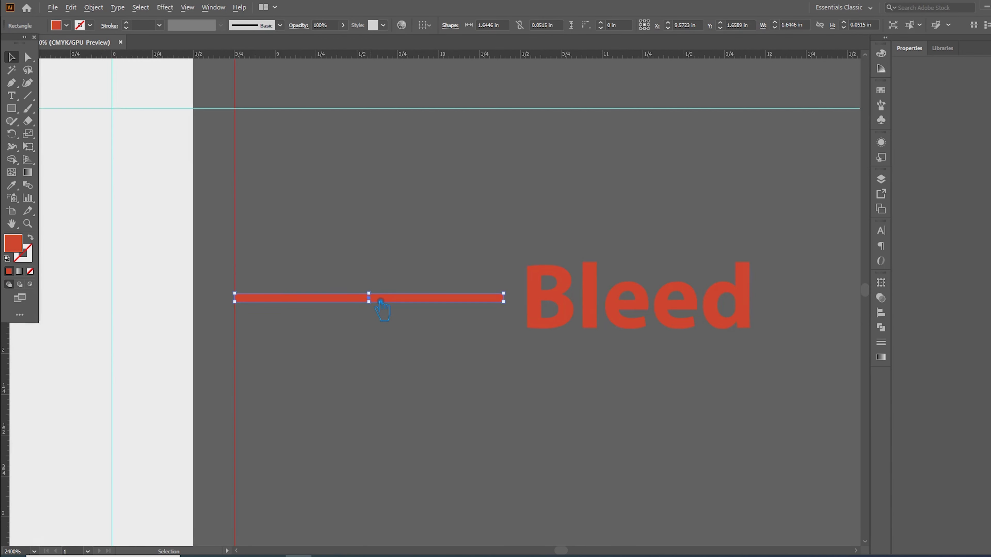
- Change the font style of the "Bleed" text to Semibold
scroll(381, 308, "down", 8)
left_click(472, 309)
left_click(483, 25)
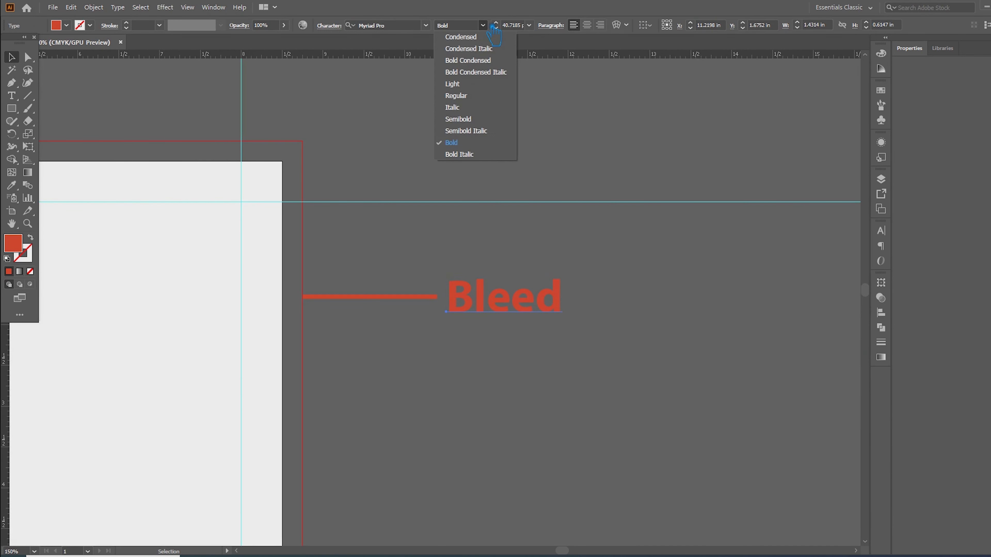
left_click(476, 122)
left_click(622, 322)
- Group the red bar with the "Bleed" text
scroll(452, 308, "up", 6)
scroll(406, 269, "down", 3)
scroll(406, 269, "down", 6)
left_click_drag(475, 336, 649, 298)
left_click_drag(581, 184, 508, 145)
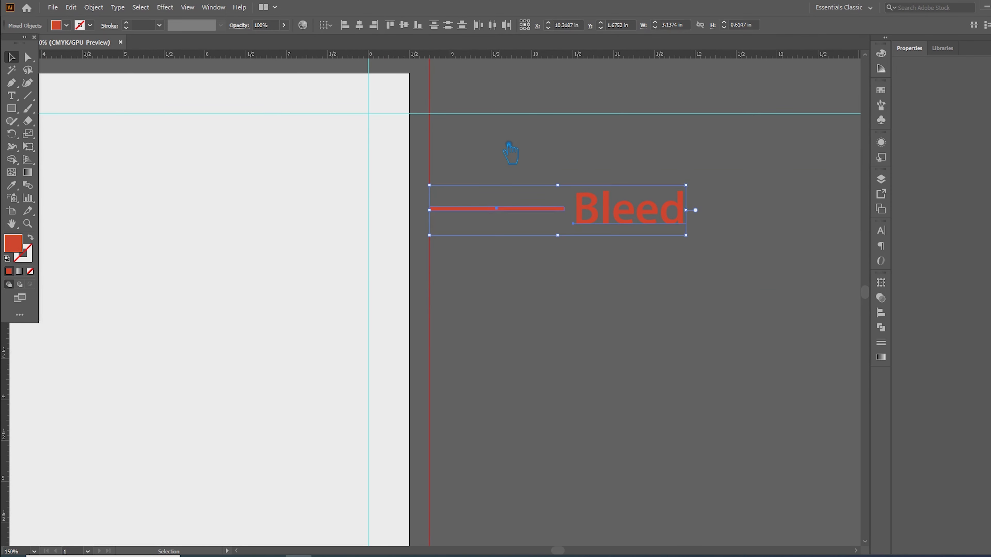
left_click(647, 303)
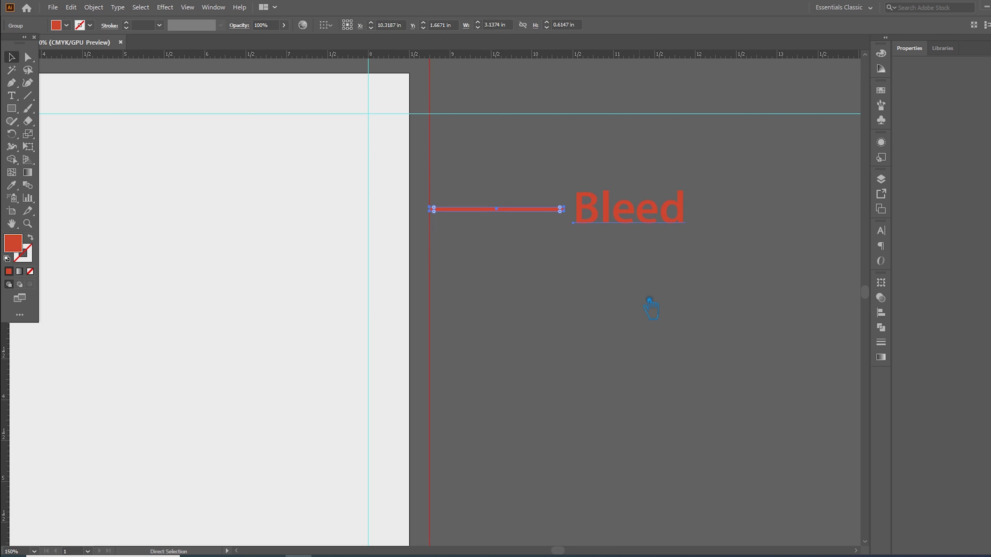
- Duplicate the Bleed group about 1.13 in lower with its bar starting at the artboard's right edge, and fill the copy with off-white
left_click_drag(484, 211, 463, 308)
left_click(627, 371)
left_click(517, 302)
double_click(20, 242)
left_click_drag(609, 199, 577, 156)
left_click(824, 162)
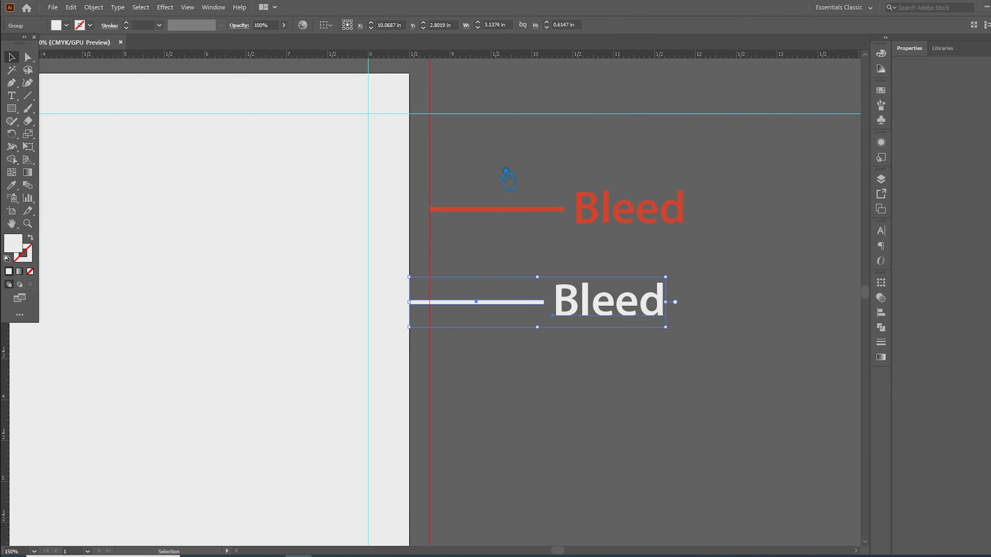
- Replace the text of the off-white copy with "Trim Line"
left_click(472, 283)
left_click(12, 95)
left_click_drag(552, 303, 763, 307)
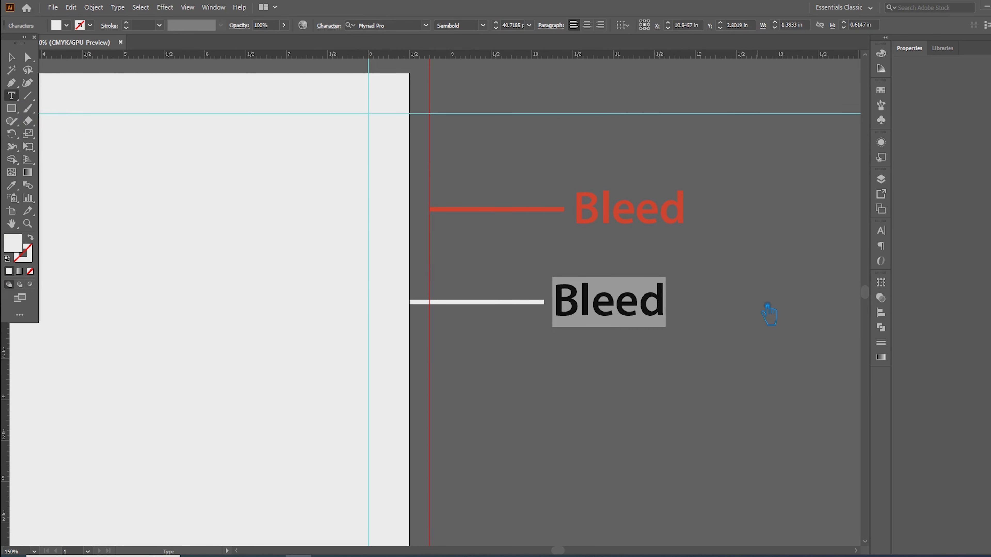
type("Trim Line")
key("Escape")
left_click(702, 400)
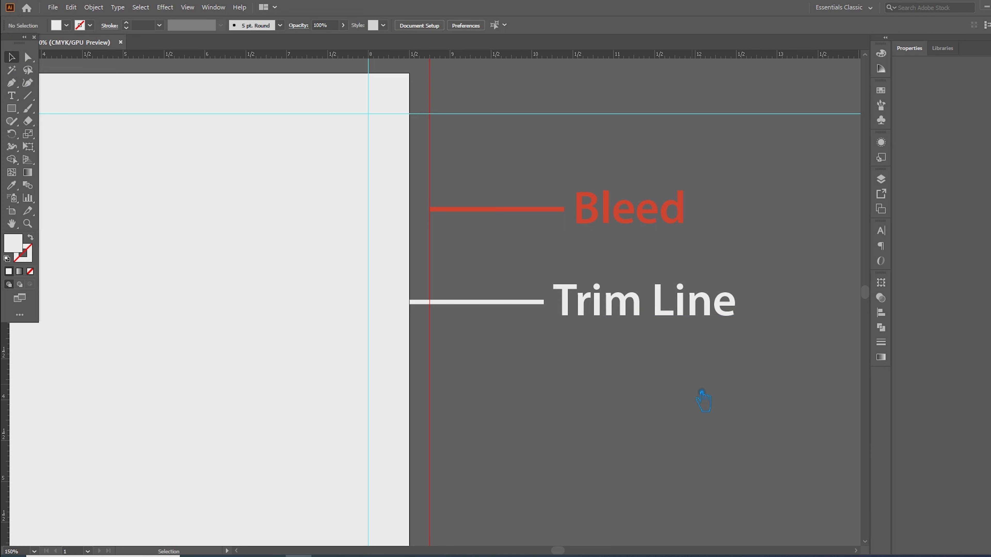
- Move only the "Trim Line" text right to an X position of about 11.7 in, roughly under the "Bleed" text
key("a")
left_click(544, 303)
left_click(561, 323)
left_click(661, 363)
left_click_drag(579, 313, 645, 315)
left_click(643, 380)
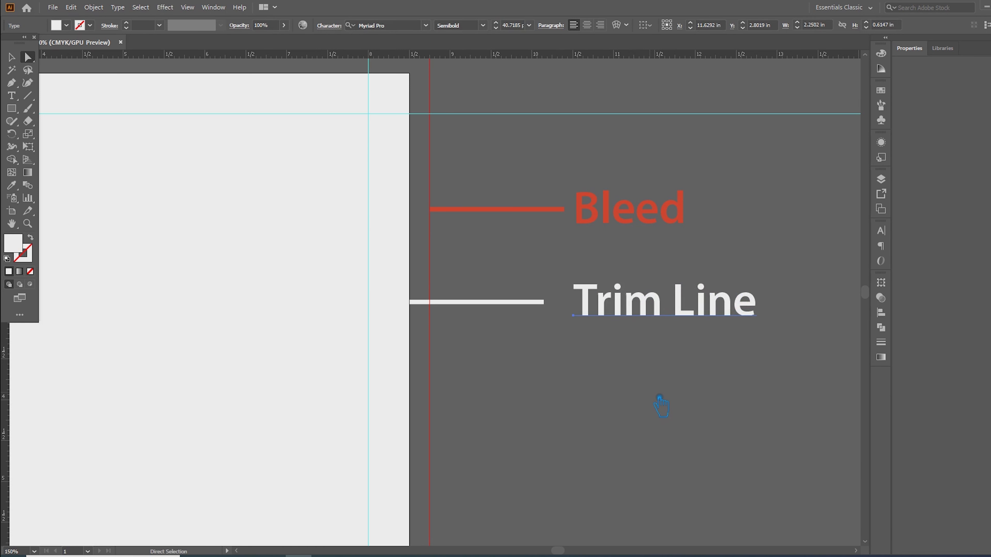
key("Left")
key("Left")
key("Left")
key("Left")
key("Left")
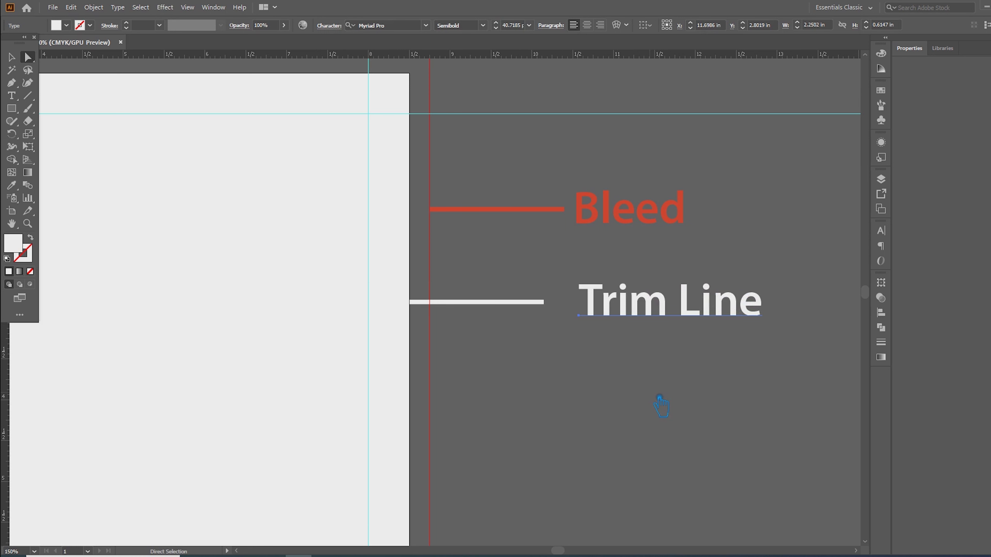
- Lengthen the off-white bar at its right end so it ends level with the red bar
key("v")
left_click(513, 375)
key("a")
left_click_drag(558, 323, 576, 312)
left_click(643, 406)
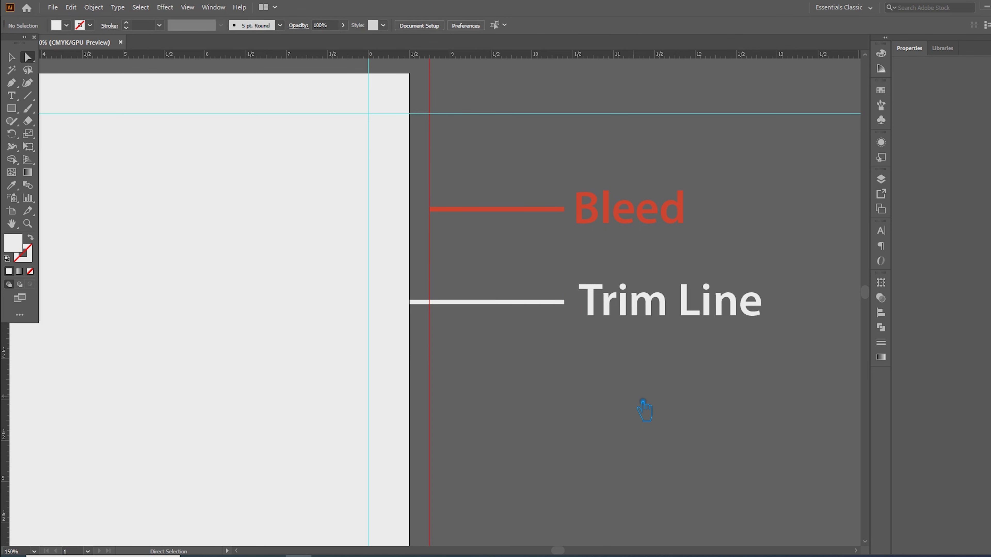
- Duplicate the Trim Line bar and label about 1.19 in straight below the original
scroll(620, 413, "down", 2)
left_click_drag(634, 431, 612, 304)
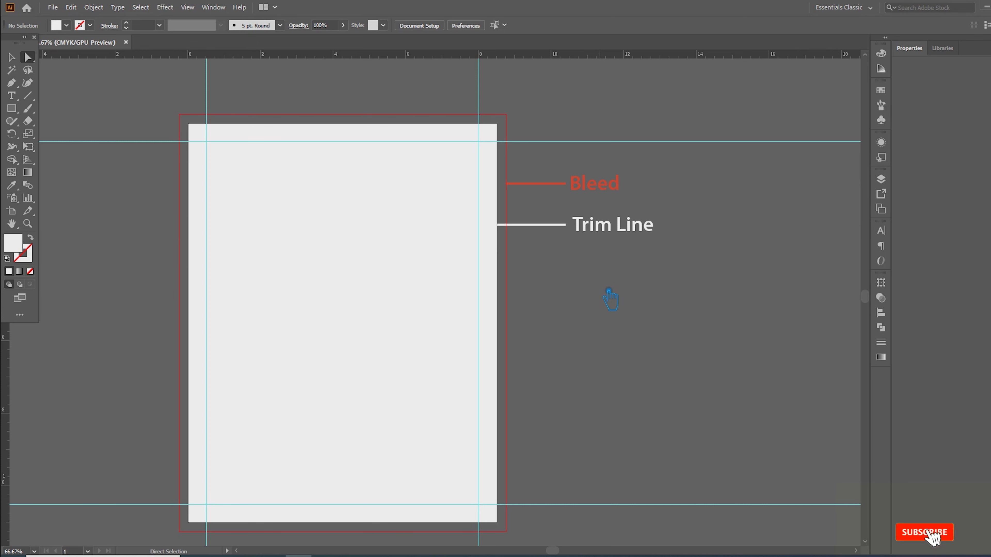
key("v")
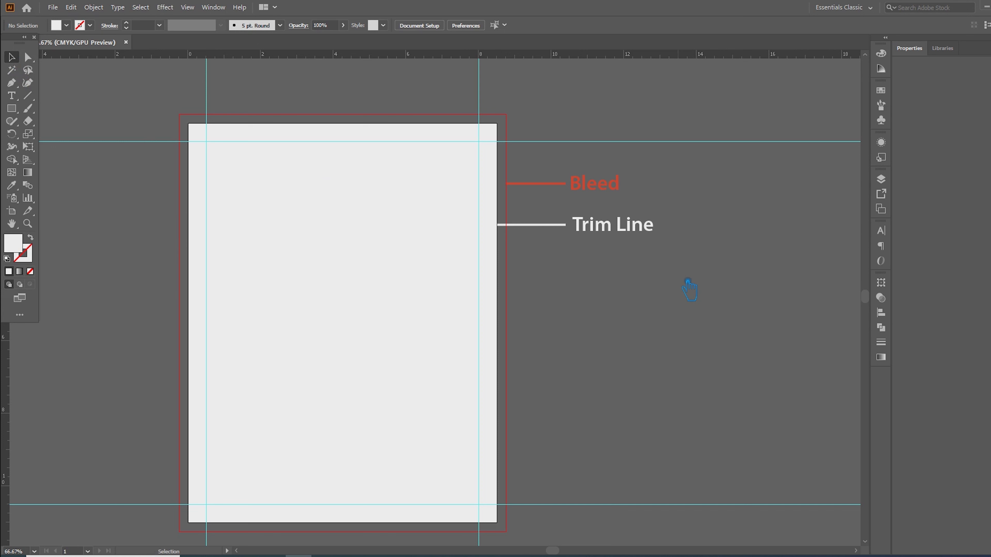
left_click(596, 230)
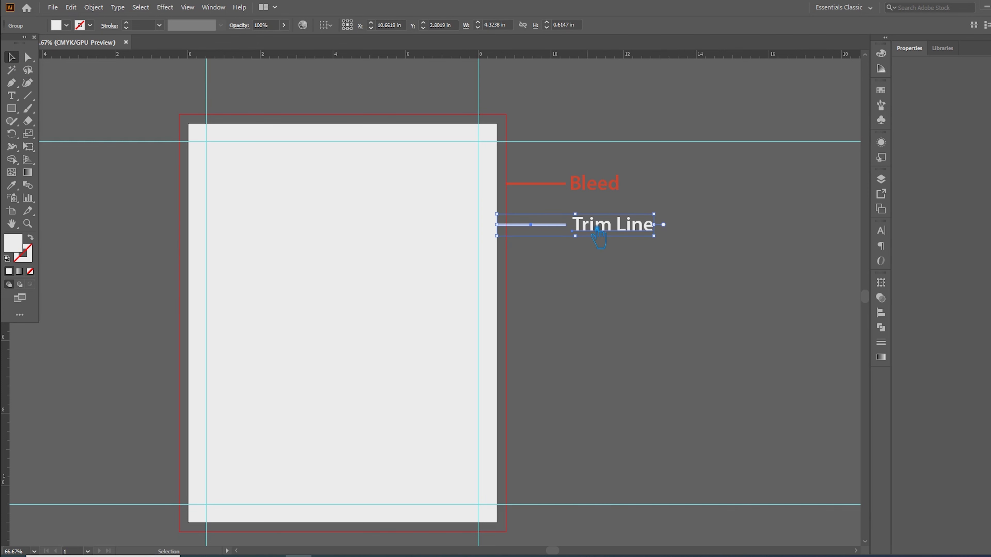
left_click_drag(597, 229, 597, 272)
- Replace the text of the lower Trim Line copy with "Safety Margin"
left_click(12, 96)
left_click(626, 270)
key("ctrl+a")
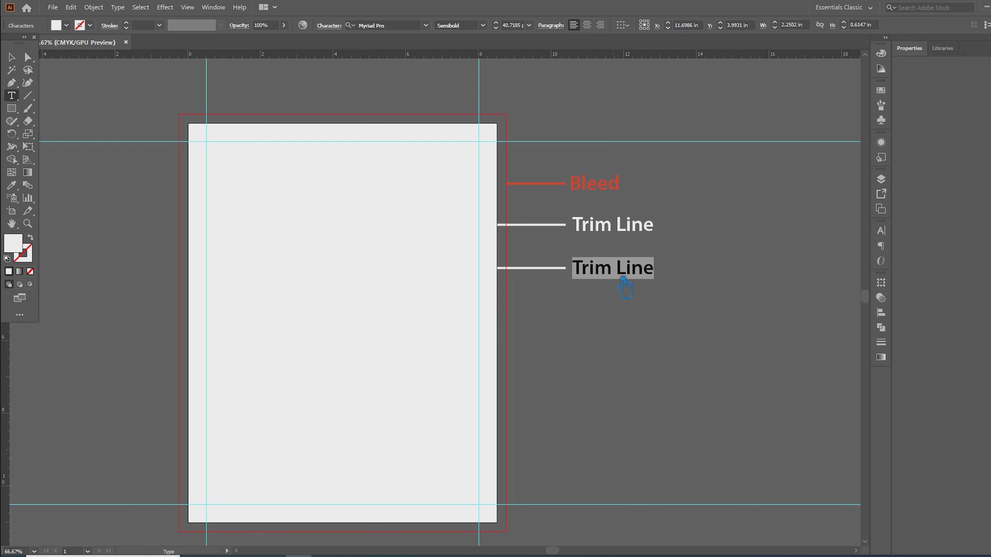
type("Safty")
key("BackSpace")
key("BackSpace")
type("ety")
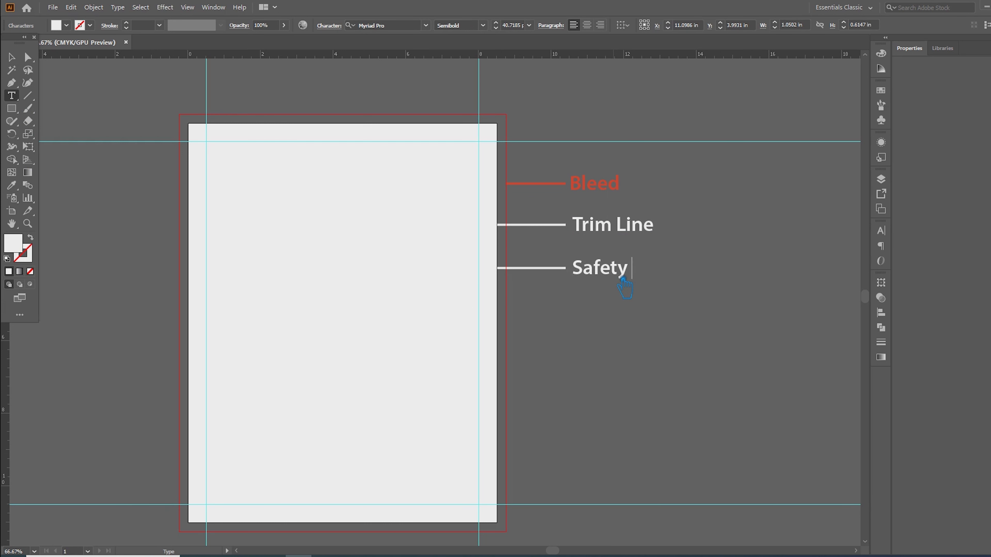
type(" Margin")
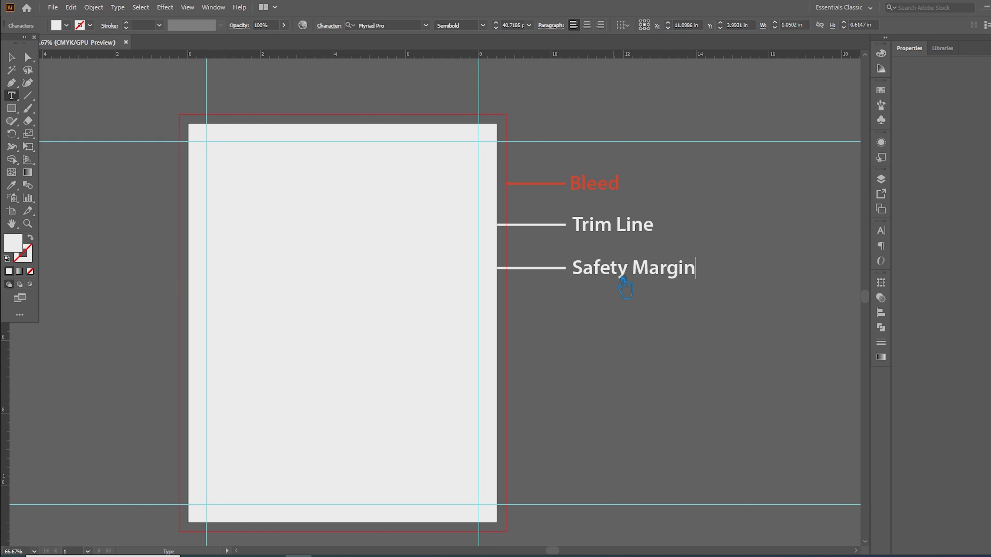
- Group the bars and labels of the Safety Margin and Trim Line annotations
left_click(12, 57)
left_click(703, 404)
left_click_drag(630, 287, 540, 264)
left_click_drag(759, 250, 515, 213)
key("ctrl+g")
left_click(608, 315)
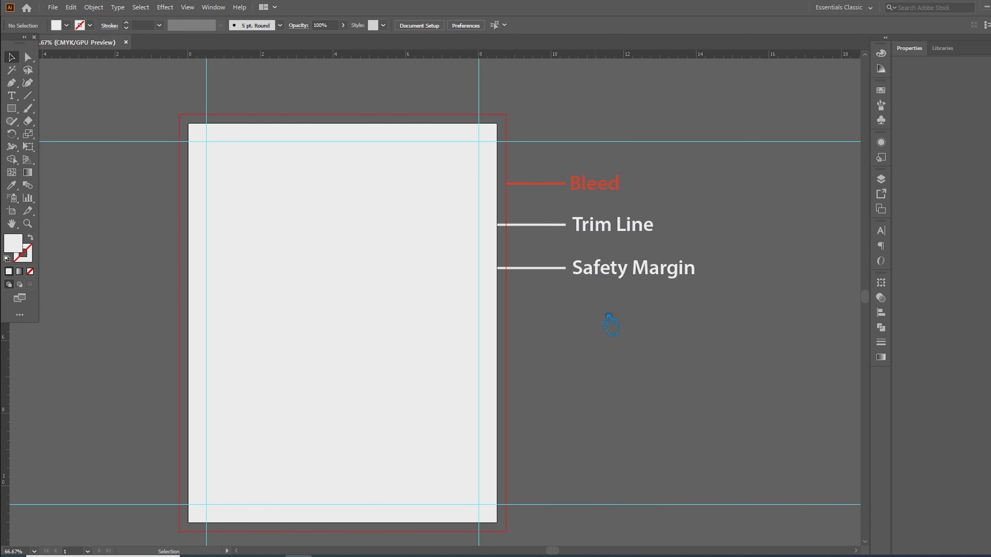